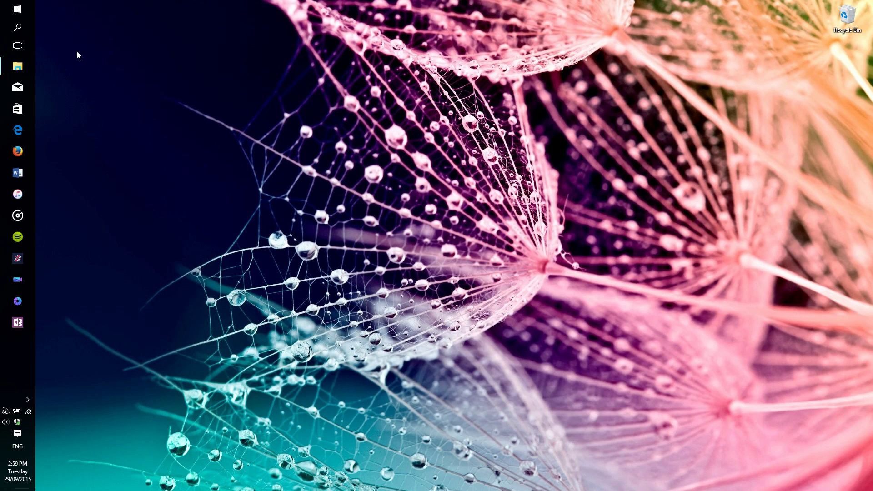
# Step: Open the Downloads > Ultimate Windows Tweaker 4.0.1.0 folder, showing its four files, in File Explorer
pyautogui.click(31, 59)
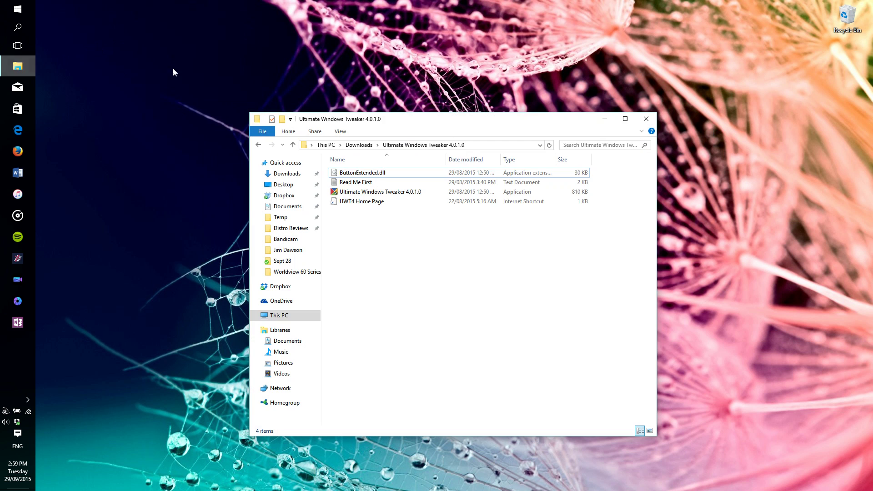
# Step: Launch Ultimate Windows Tweaker 4.0.1.0 with UAC approval and show its Security & Privacy page
pyautogui.click(367, 193)
pyautogui.doubleClick(365, 194)
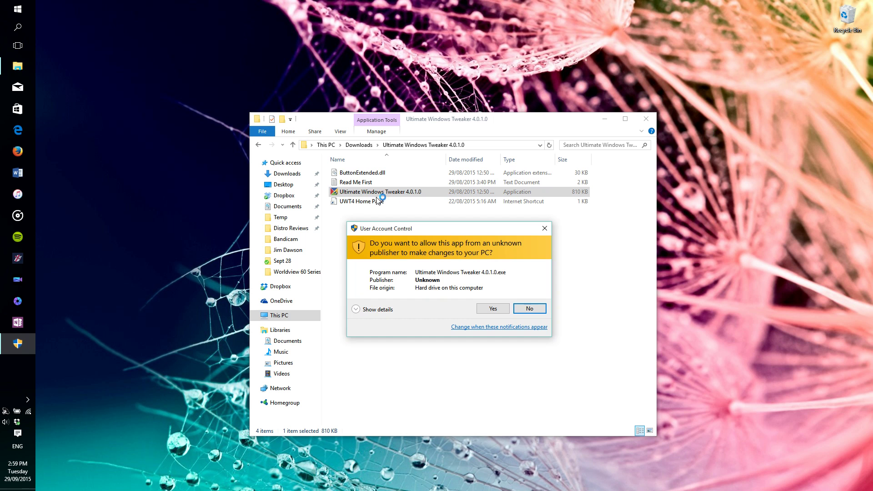
pyautogui.click(495, 309)
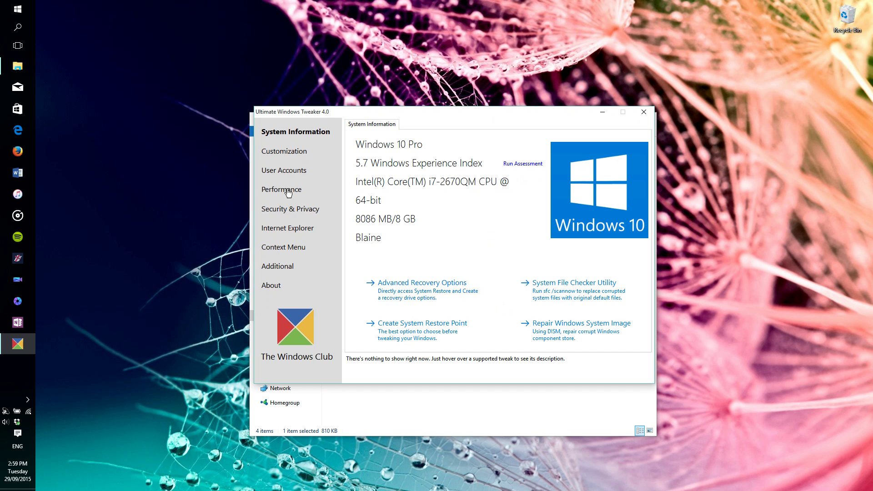
pyautogui.click(290, 209)
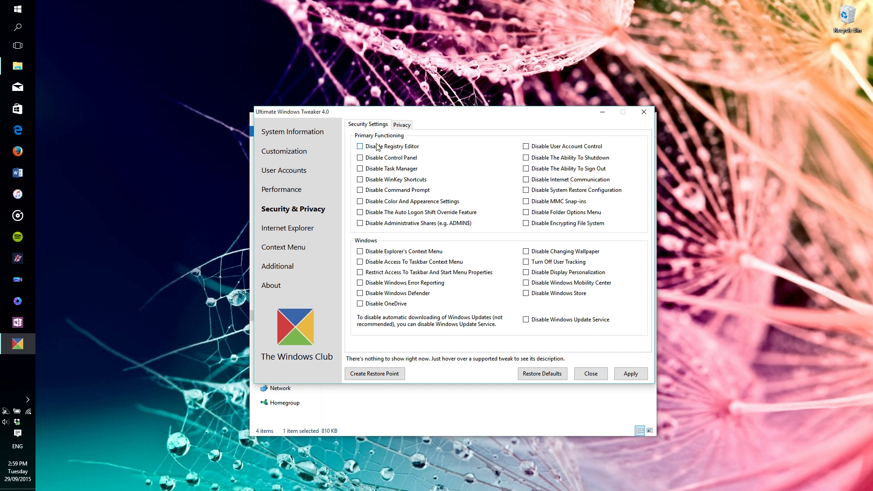
# Step: Look over the Privacy tab's telemetry and Cortana tweaks, then return to System Information
pyautogui.click(402, 125)
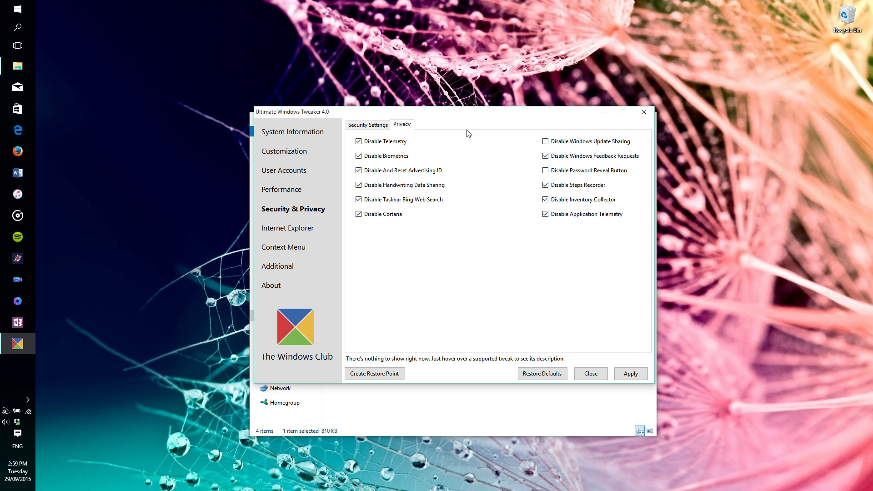
pyautogui.click(300, 134)
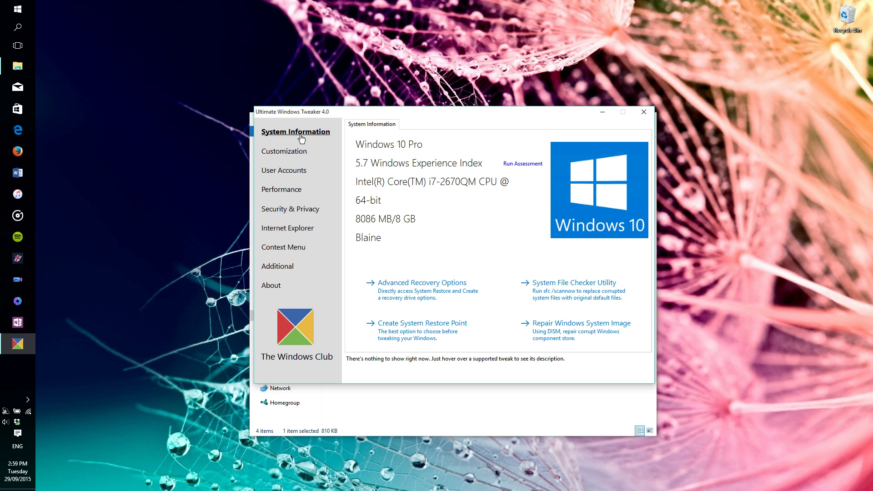
# Step: Browse Customization's Taskbar, File Explorer, Modern UI, Windows 10 and This PC tabs
pyautogui.click(291, 155)
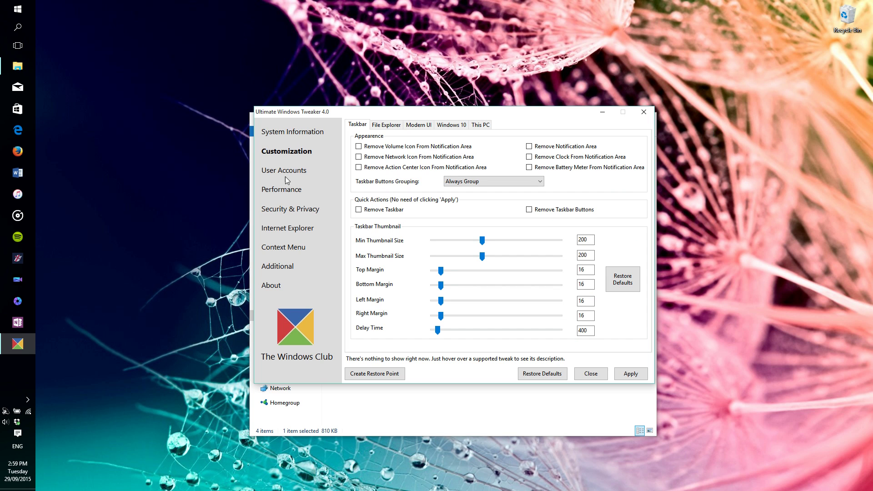
pyautogui.click(381, 127)
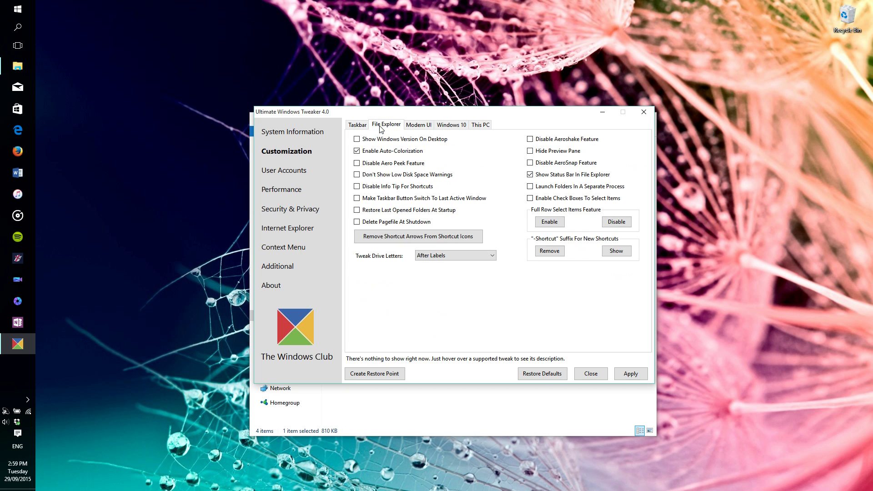
pyautogui.click(414, 129)
pyautogui.click(459, 130)
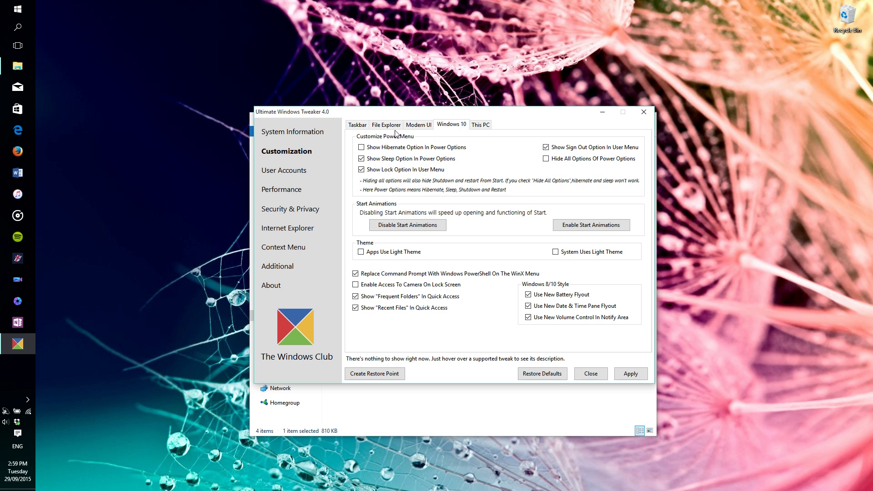
pyautogui.click(479, 127)
pyautogui.click(363, 126)
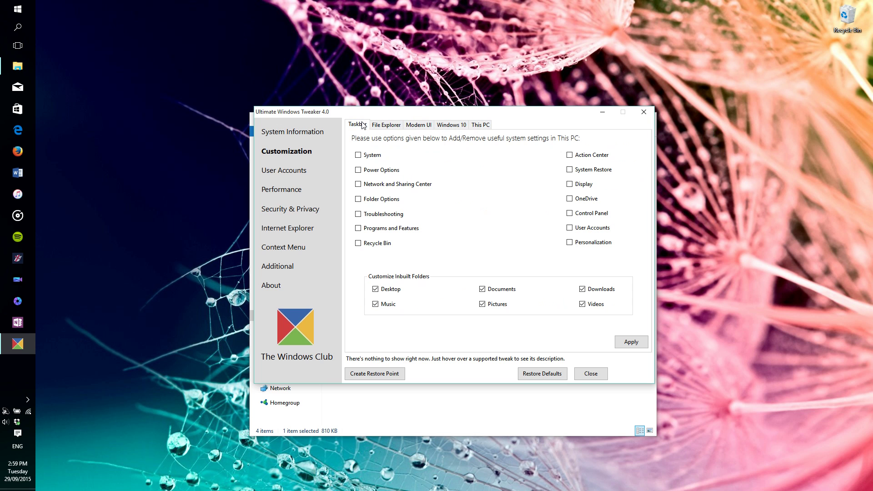
# Step: View User Accounts, Performance, Security, Internet Explorer, Context Menu, Additional and About, then System Information
pyautogui.click(294, 173)
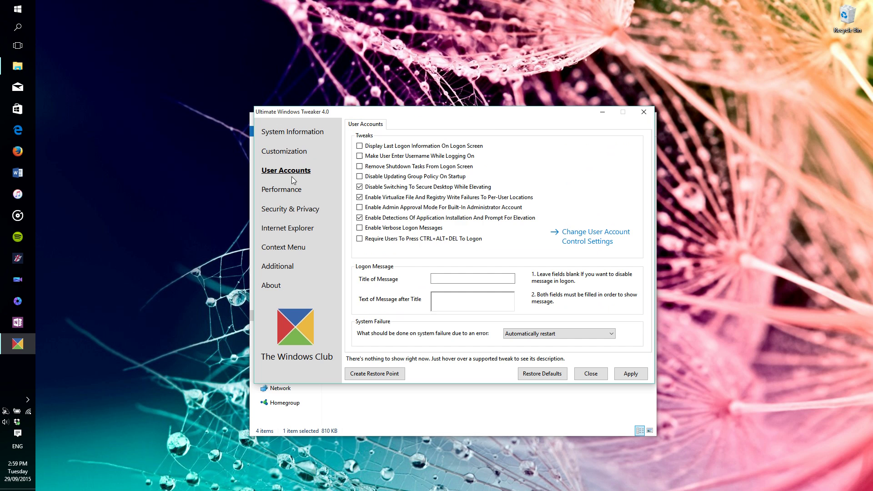
pyautogui.click(290, 194)
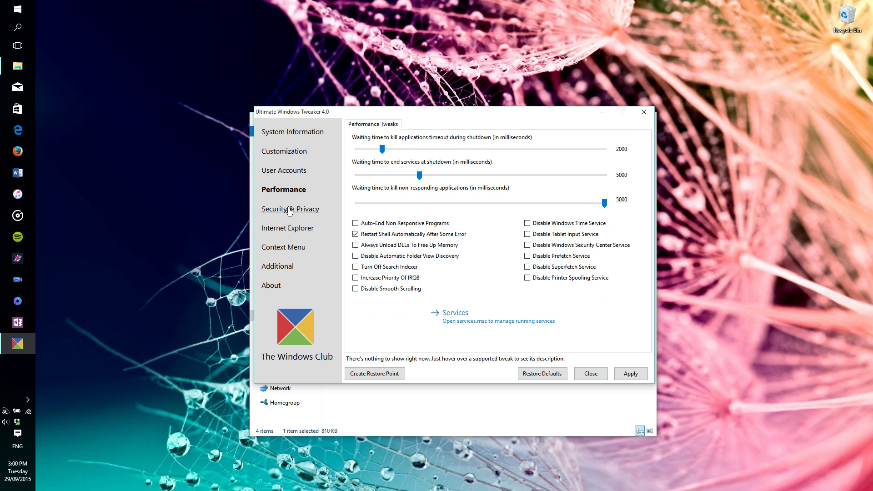
pyautogui.click(291, 211)
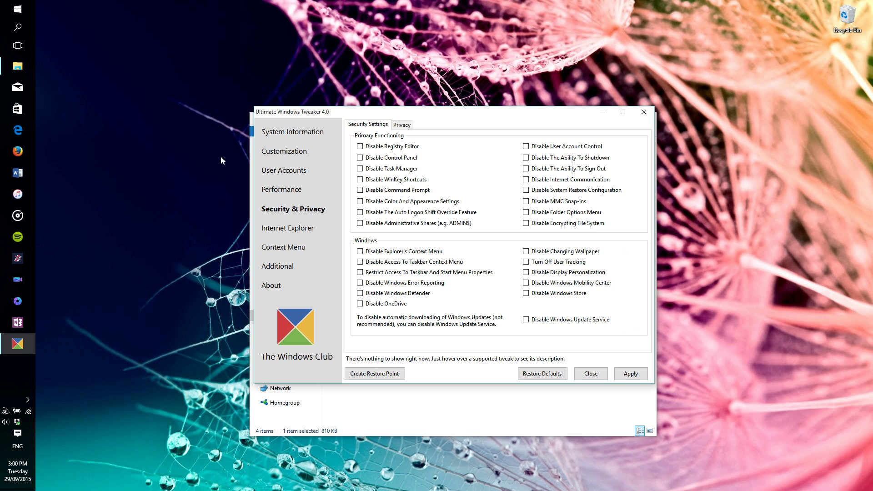
pyautogui.click(276, 230)
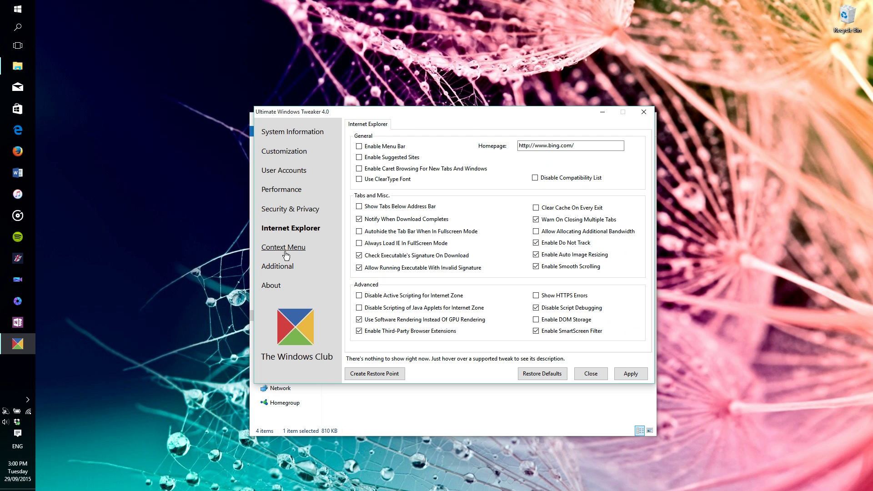
pyautogui.click(284, 251)
pyautogui.click(271, 268)
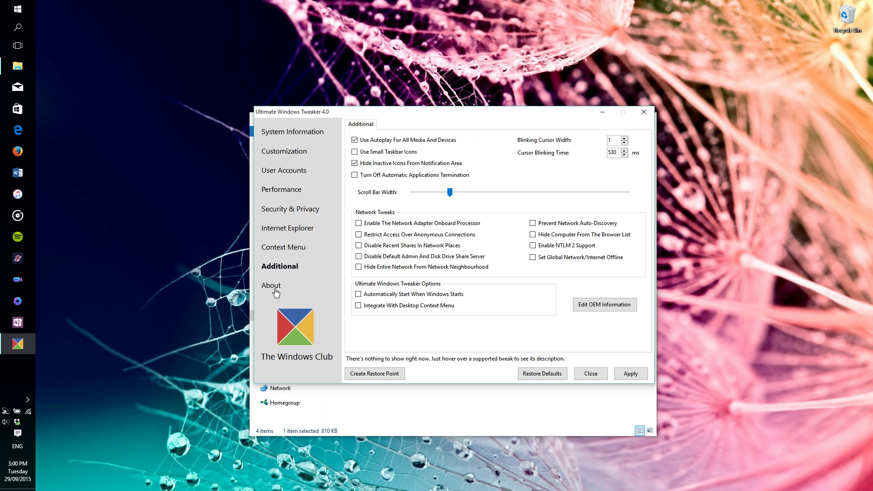
pyautogui.click(275, 286)
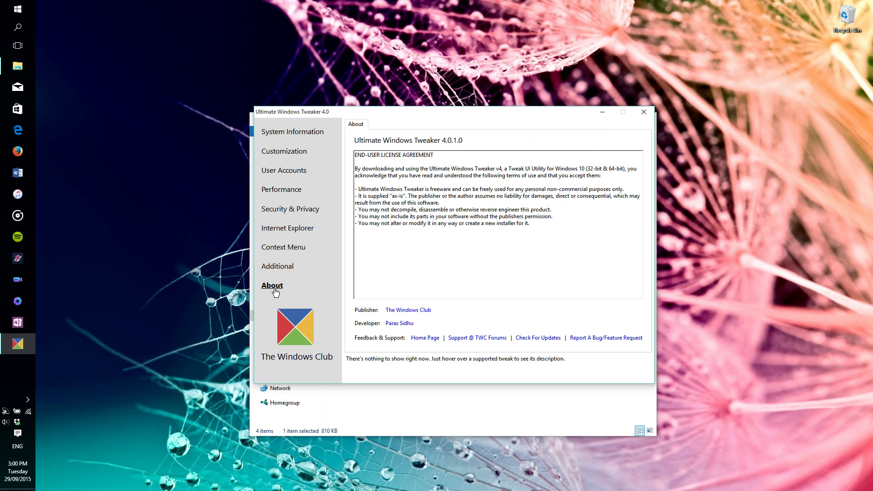
pyautogui.click(291, 135)
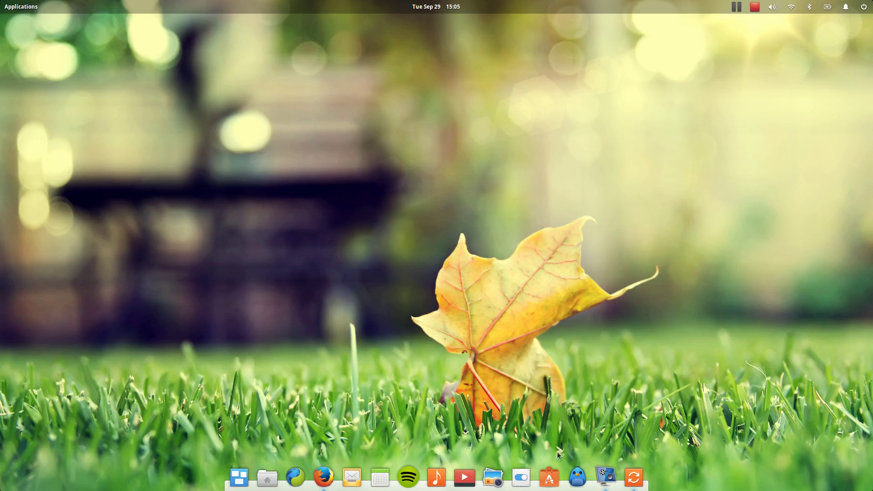
# Step: Bring up Firefox's Elementary Tweaks page and open the Tweaks panel in System Settings
pyautogui.click(321, 468)
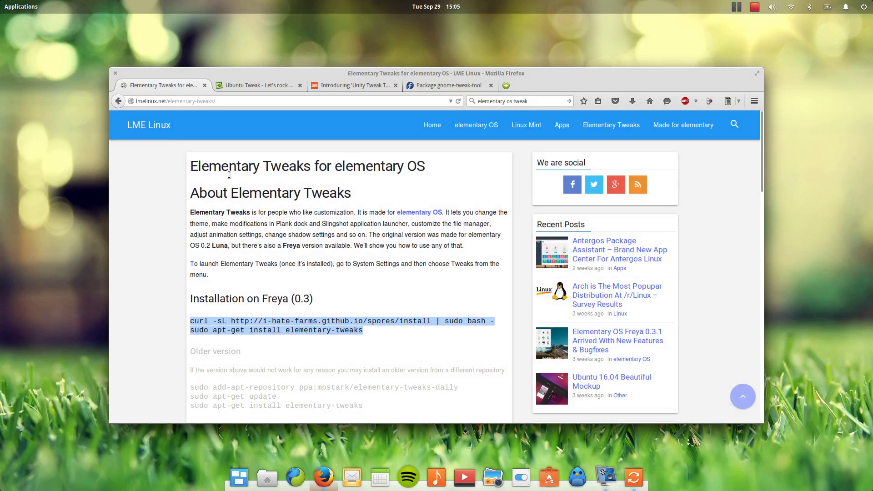
pyautogui.click(521, 478)
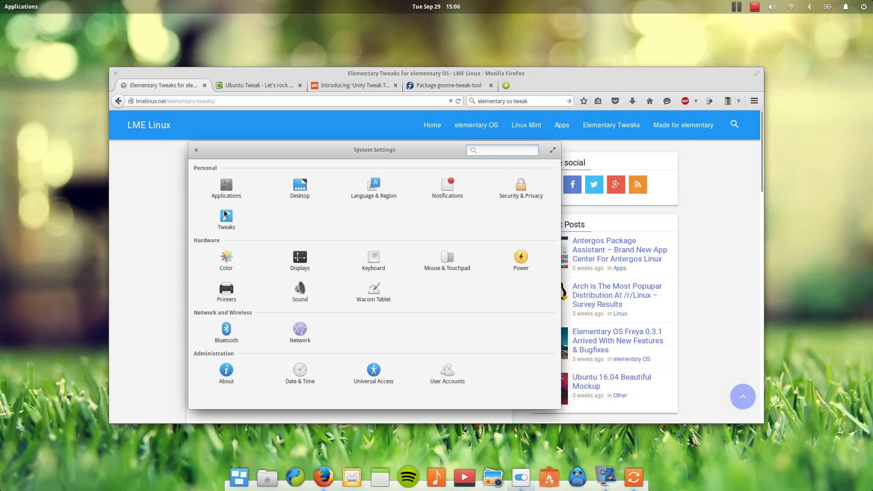
pyautogui.click(225, 213)
# Step: Browse the Fonts, Animations, Shadows, Miscellaneous and Theme tweaks
pyautogui.click(225, 187)
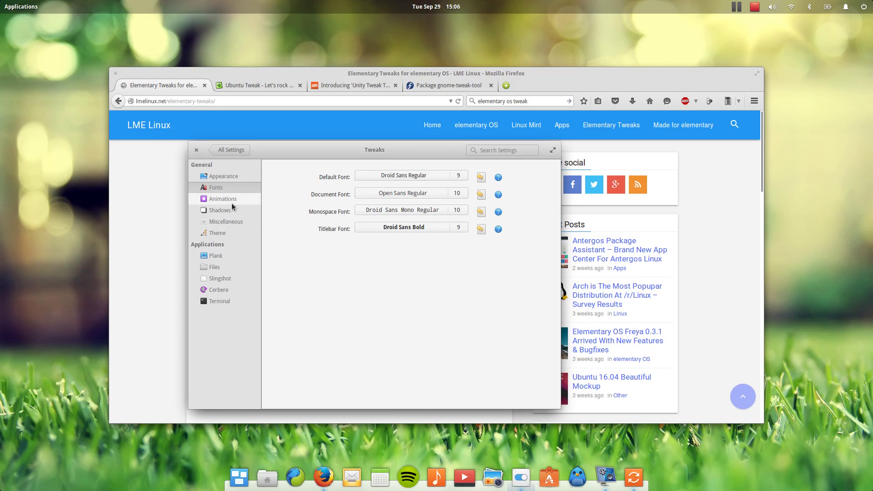
pyautogui.click(231, 203)
pyautogui.click(233, 210)
pyautogui.click(230, 197)
pyautogui.click(230, 189)
pyautogui.click(231, 200)
pyautogui.click(233, 211)
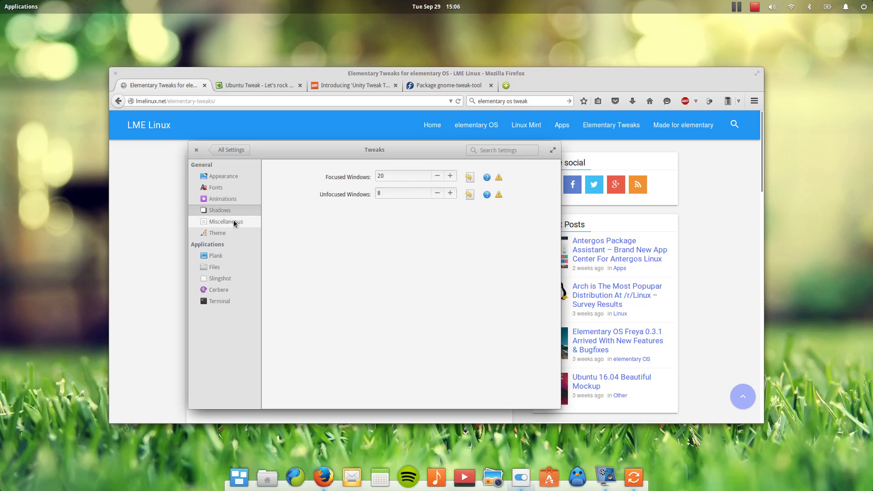
pyautogui.click(234, 222)
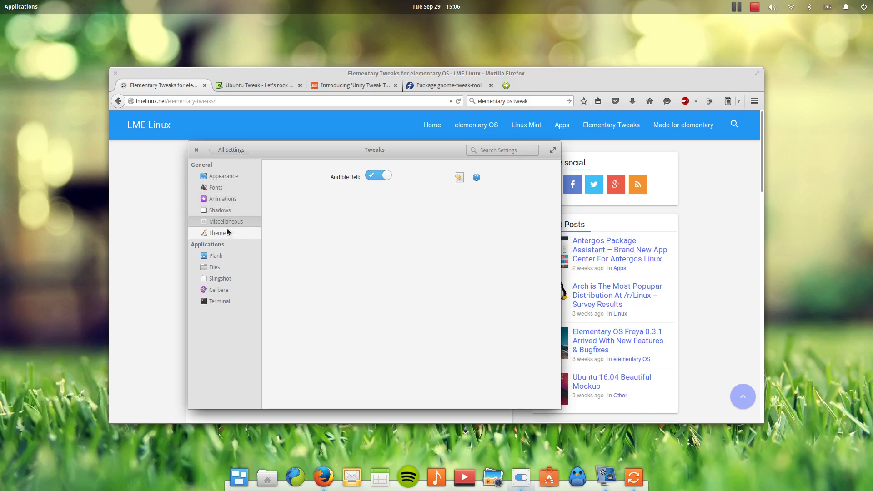
pyautogui.click(228, 232)
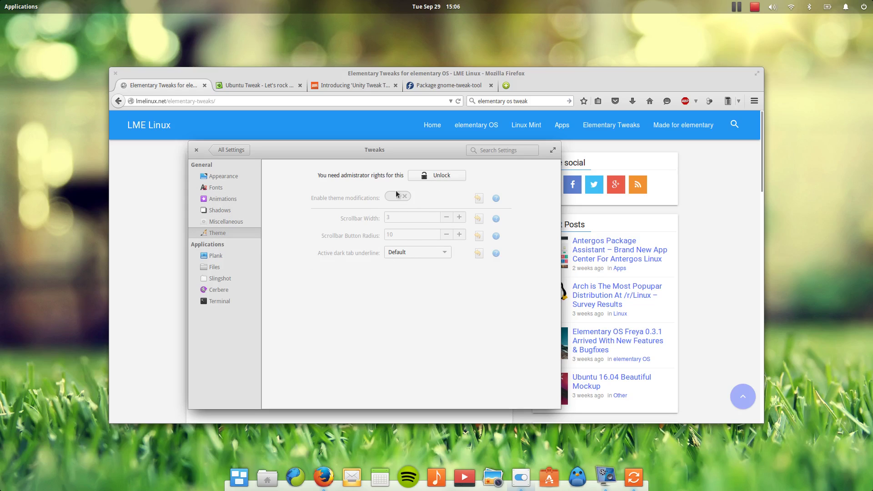
# Step: View the Plank, Slingshot, Files, Terminal and Cerbere settings, ending on Slingshot rows and columns
pyautogui.click(223, 255)
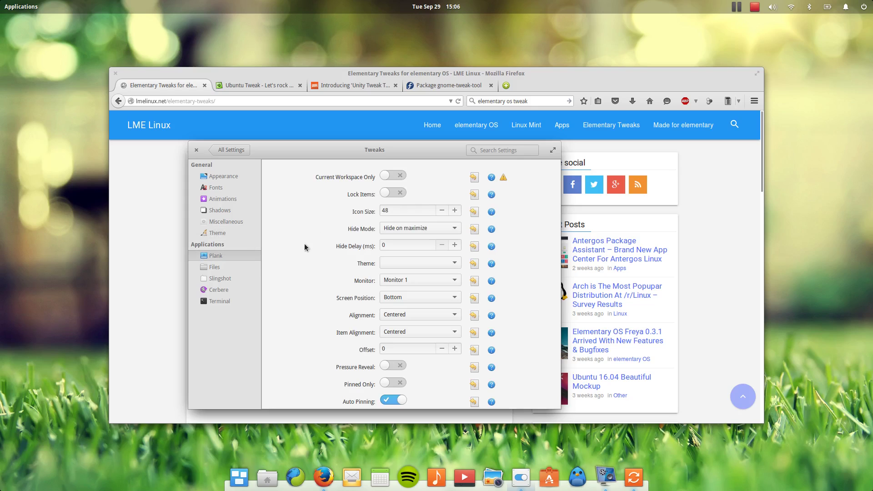
pyautogui.click(226, 278)
pyautogui.click(230, 269)
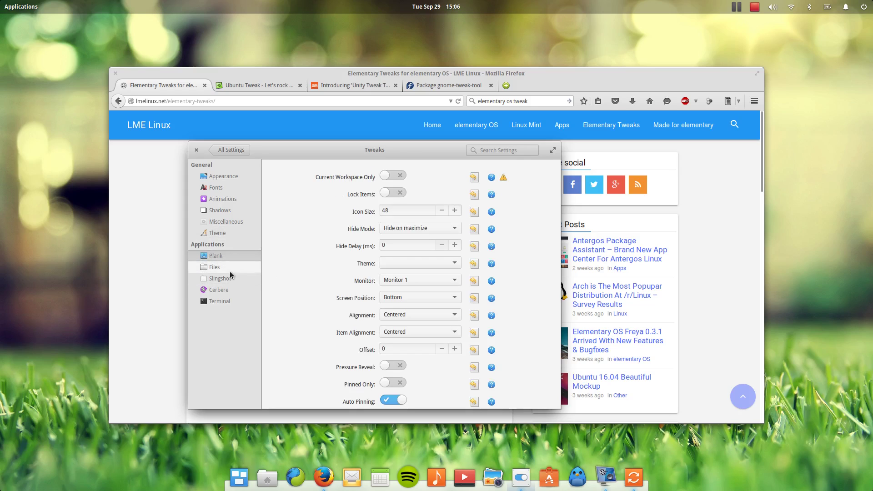
pyautogui.click(230, 278)
pyautogui.click(235, 300)
pyautogui.click(234, 289)
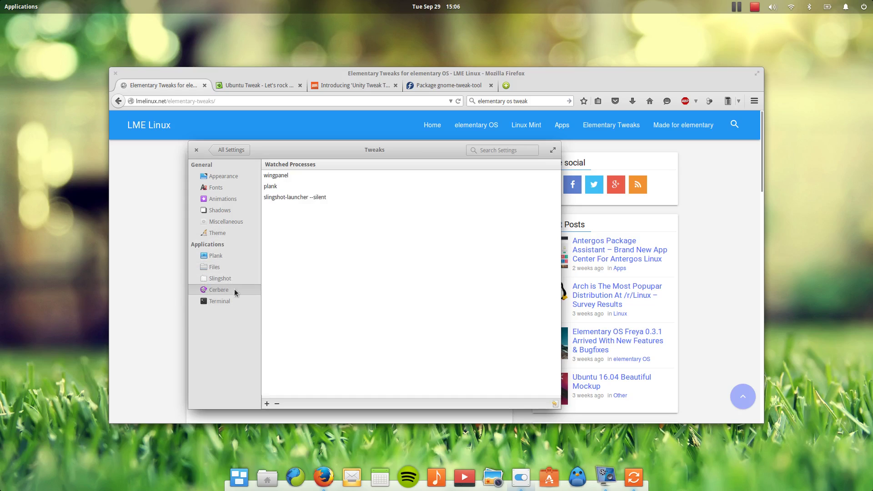
pyautogui.click(223, 279)
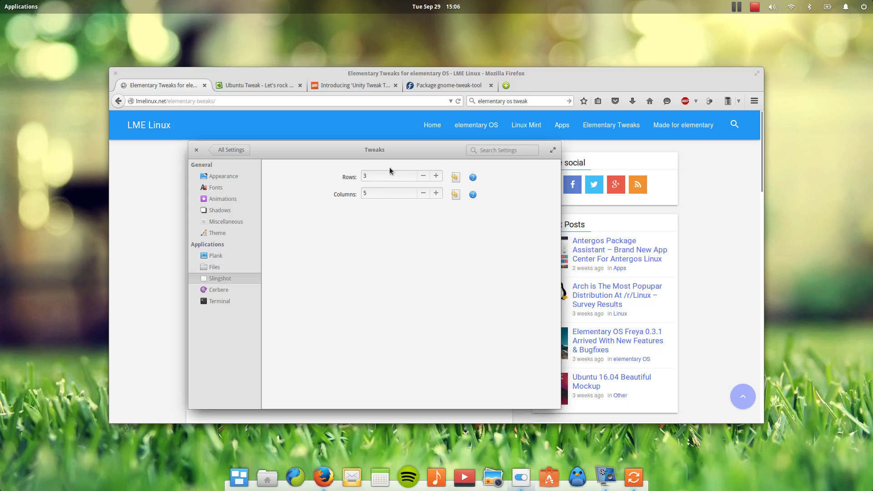
# Step: Open and close the applications launcher twice
pyautogui.click(25, 10)
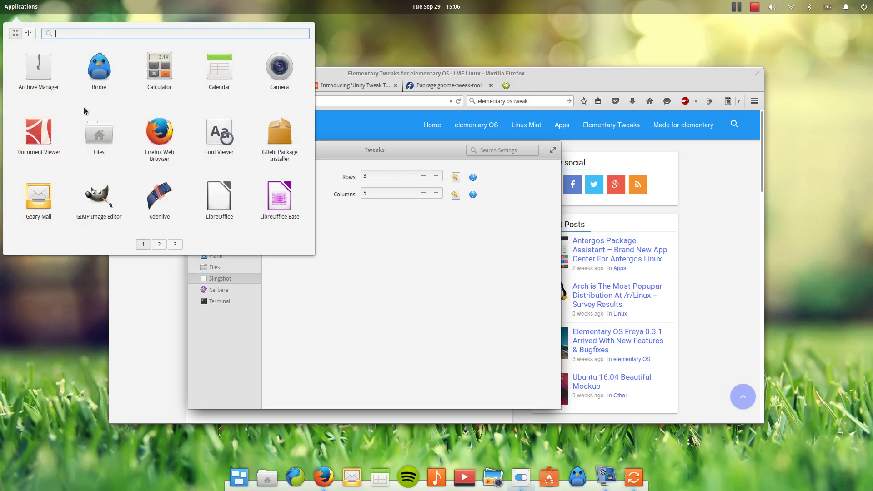
pyautogui.click(16, 6)
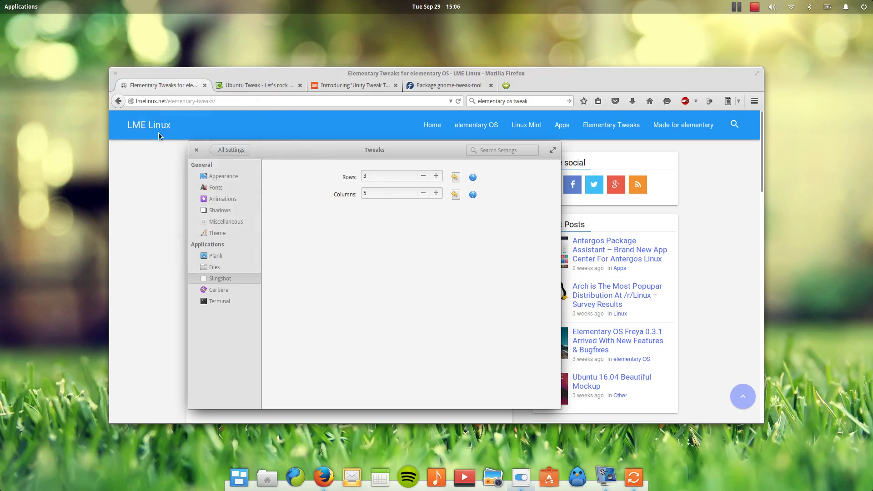
pyautogui.click(21, 9)
pyautogui.click(21, 7)
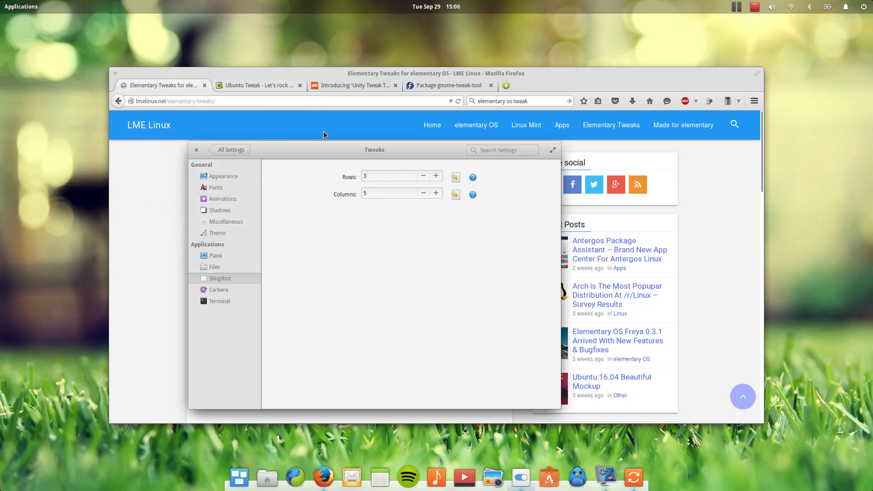
# Step: Revisit Files, Plank, Miscellaneous, Fonts and Appearance, then return to the System Settings overview
pyautogui.click(231, 266)
pyautogui.click(227, 256)
pyautogui.click(223, 221)
pyautogui.click(216, 188)
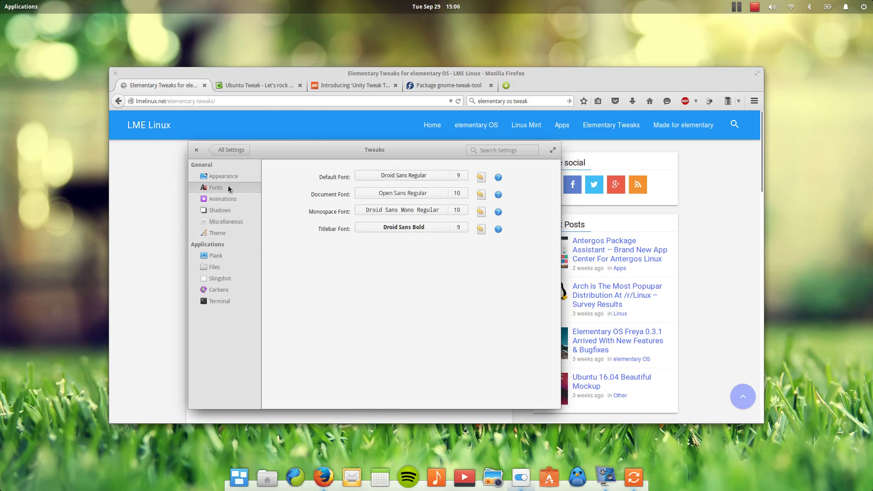
pyautogui.click(226, 163)
pyautogui.click(233, 164)
pyautogui.click(225, 176)
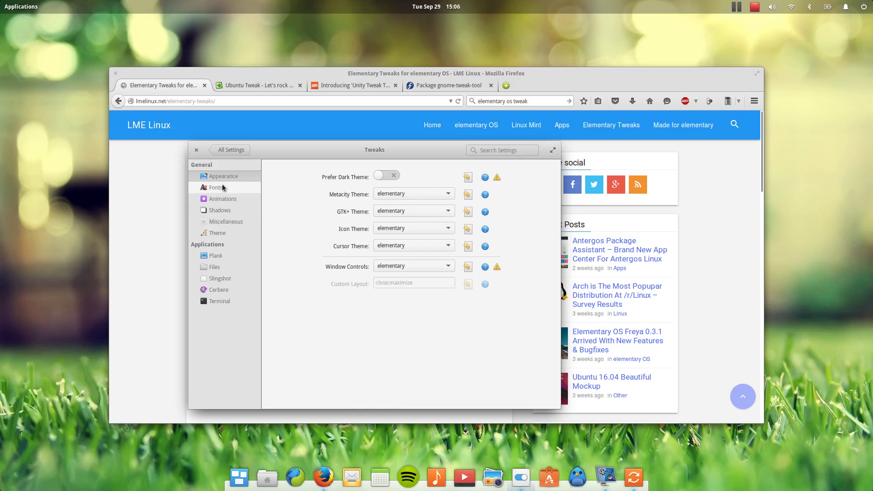
pyautogui.click(234, 151)
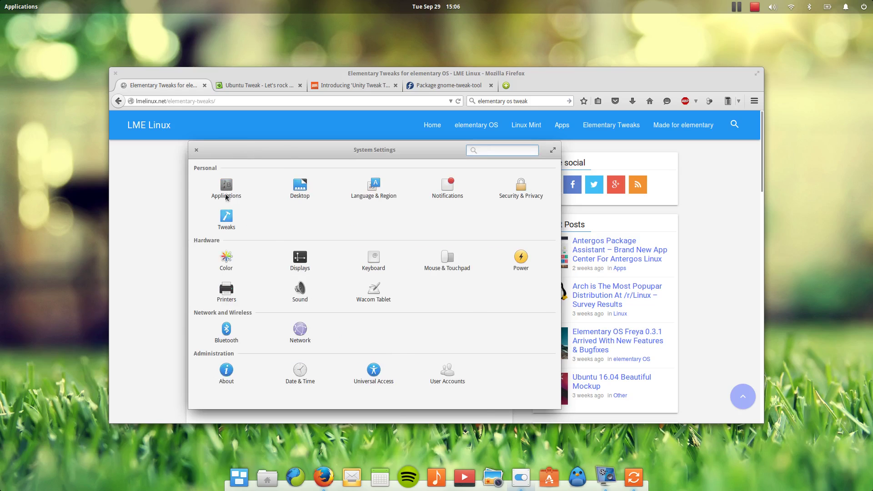
# Step: Switch Firefox to the ubuntu-tweak.com homepage and scroll through its Welcome, News, App and Source sections
pyautogui.click(233, 73)
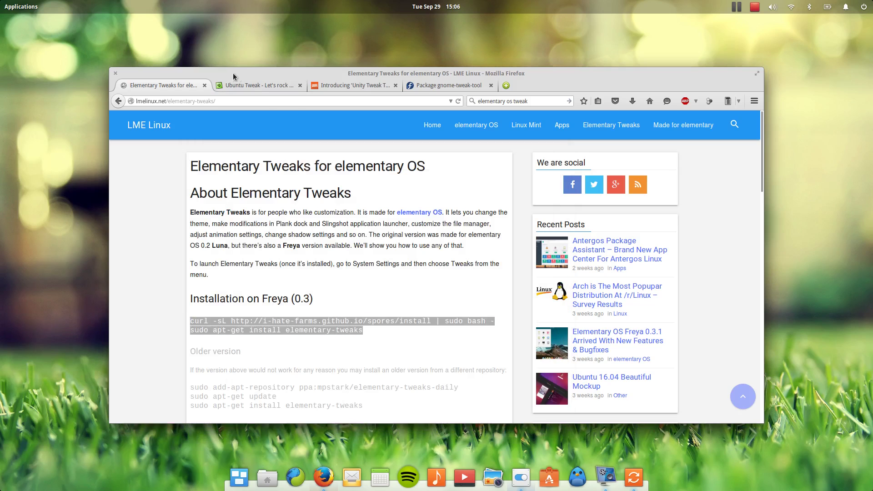
pyautogui.click(252, 91)
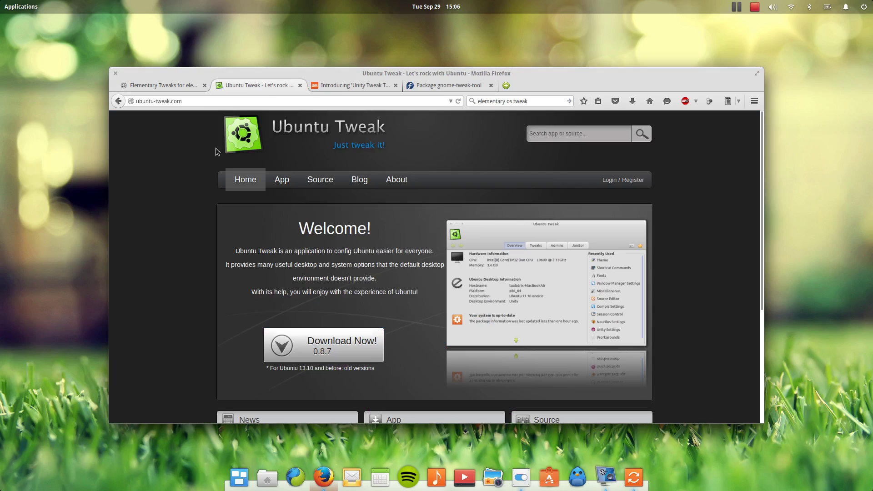
pyautogui.scroll(-2, 190, 237)
pyautogui.scroll(-2, 190, 237)
pyautogui.scroll(3, 190, 238)
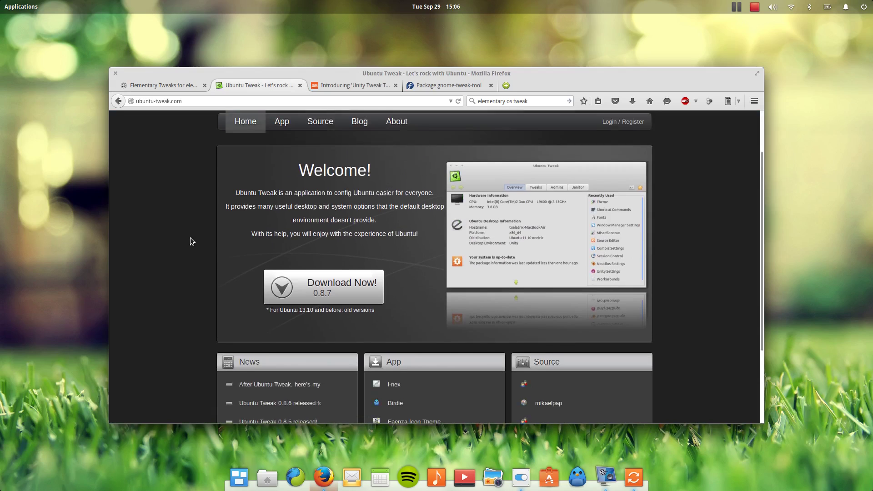
pyautogui.scroll(-5, 206, 235)
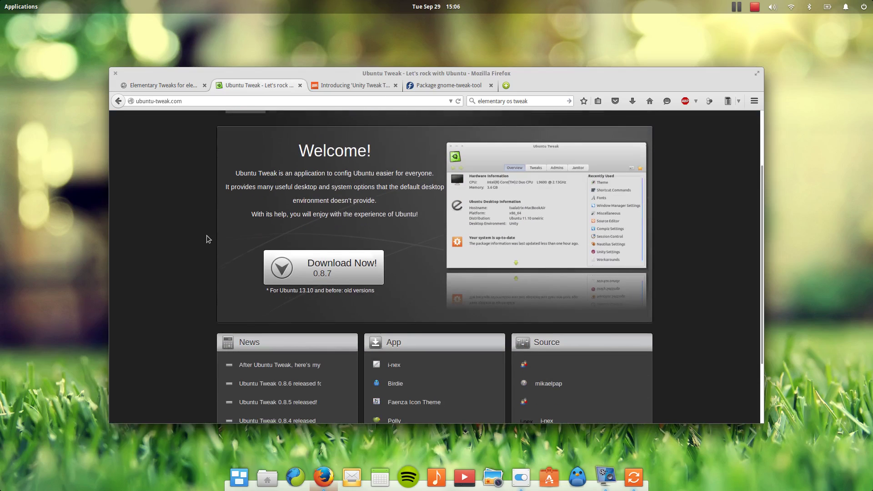
pyautogui.scroll(-1, 207, 236)
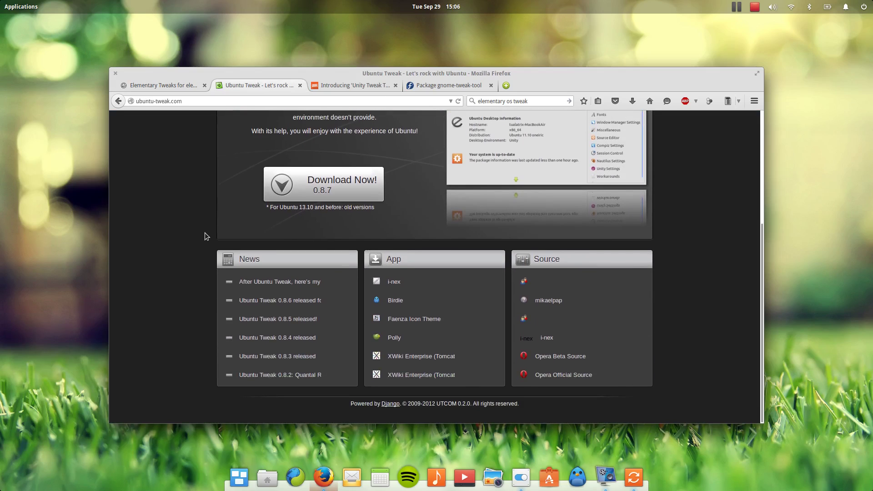
pyautogui.scroll(5, 204, 236)
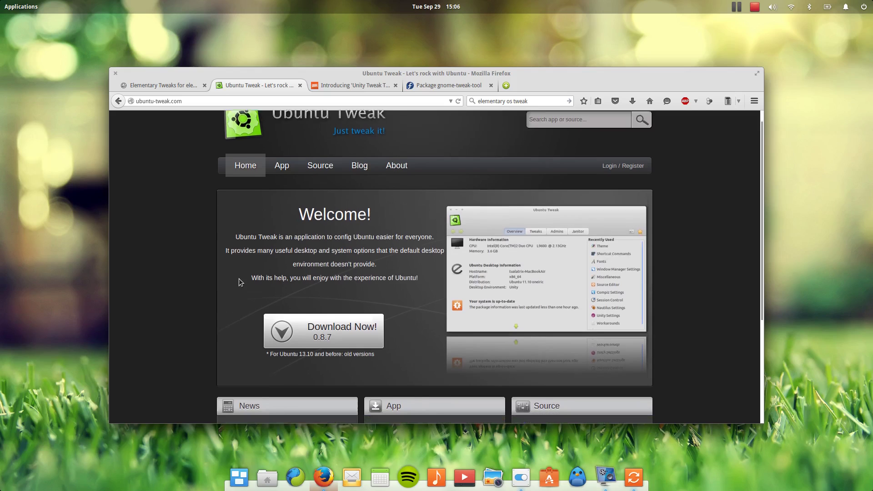
pyautogui.scroll(-4, 239, 281)
pyautogui.scroll(-1, 245, 265)
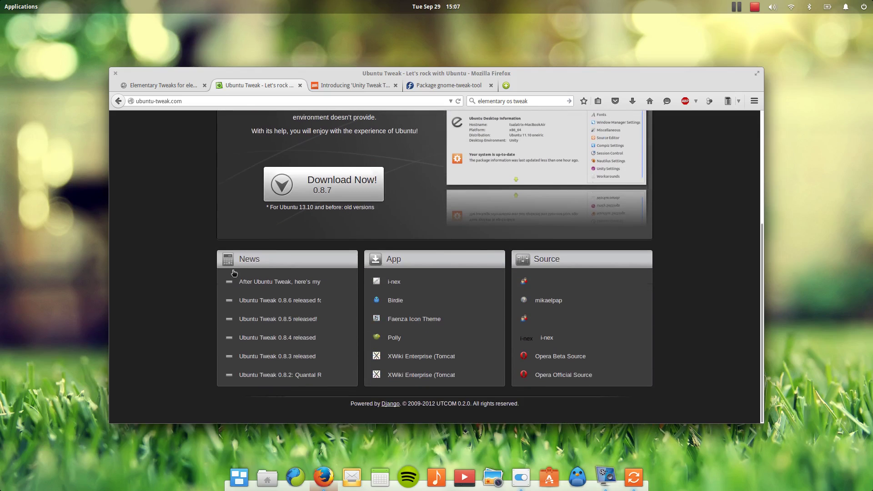
pyautogui.scroll(5, 233, 270)
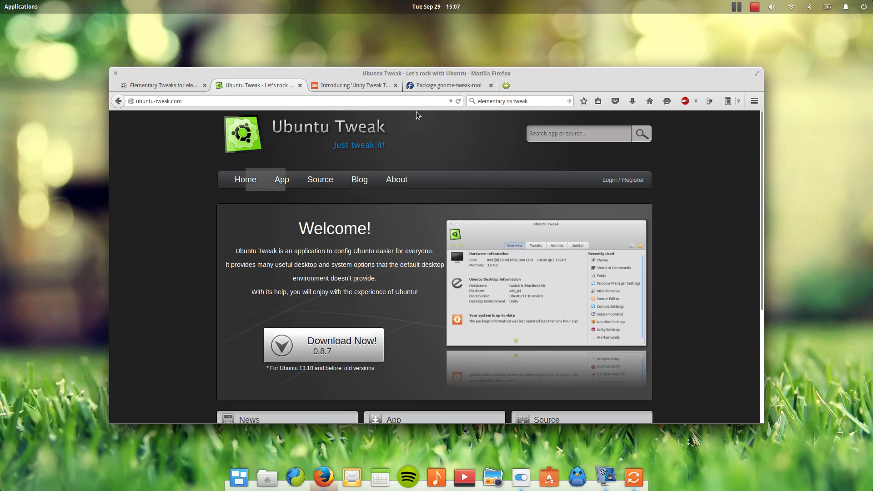
pyautogui.scroll(-2, 412, 144)
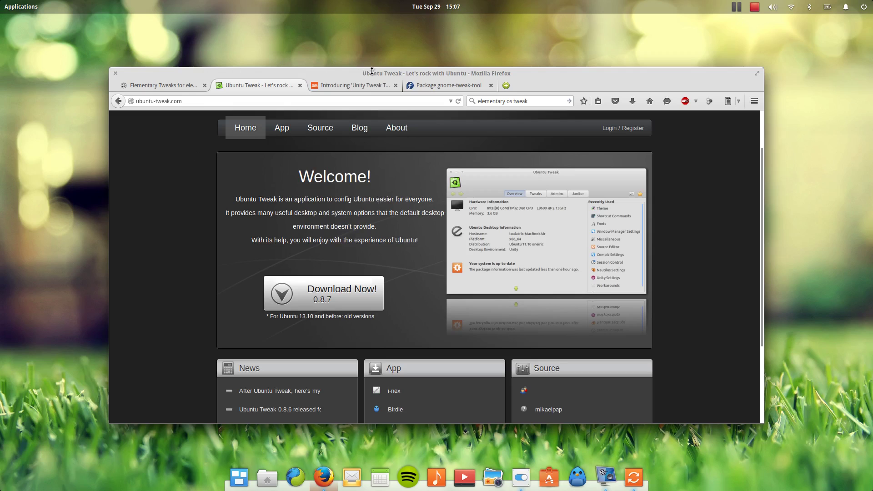
# Step: Switch to the 'Introducing Unity Tweak Tool' article and scroll around its main-window screenshot
pyautogui.click(340, 85)
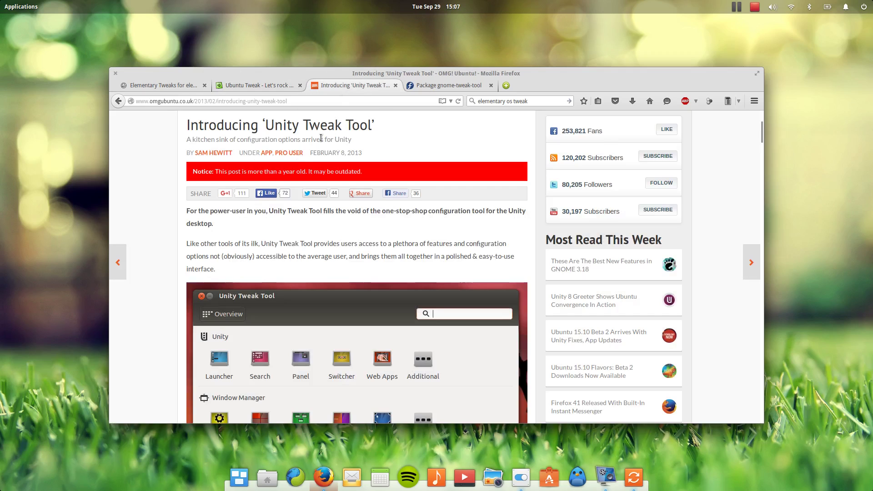
pyautogui.scroll(-7, 210, 201)
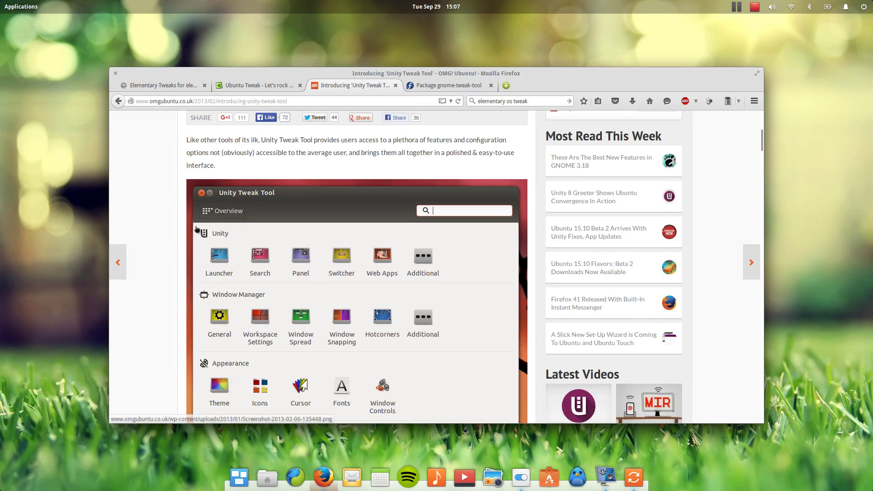
pyautogui.scroll(-2, 185, 259)
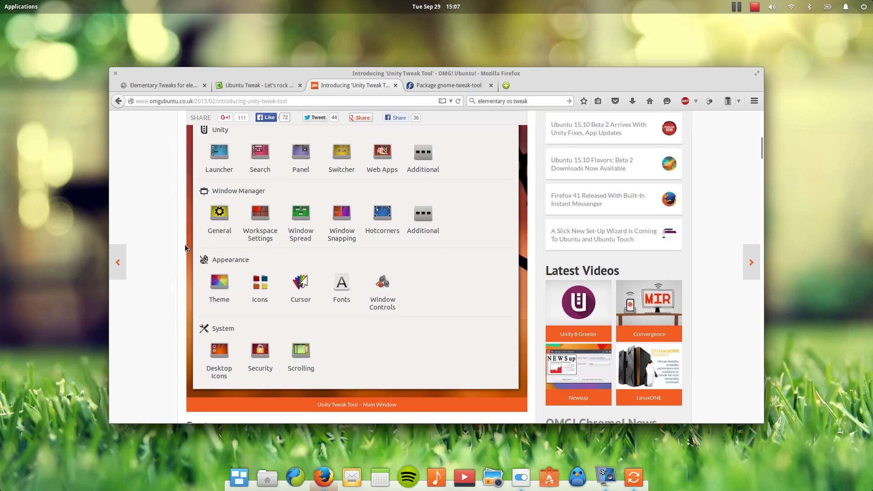
pyautogui.scroll(-2, 182, 254)
pyautogui.scroll(-6, 169, 278)
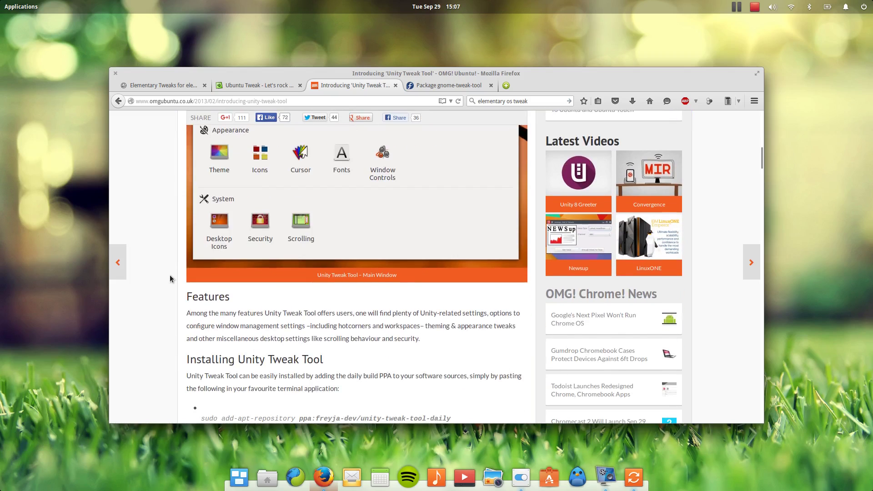
pyautogui.scroll(8, 170, 274)
pyautogui.scroll(1, 171, 278)
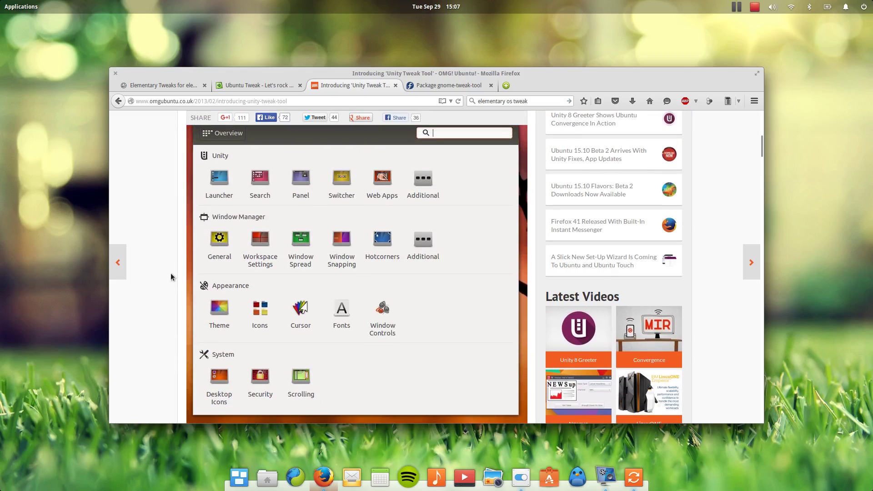
pyautogui.scroll(1, 172, 277)
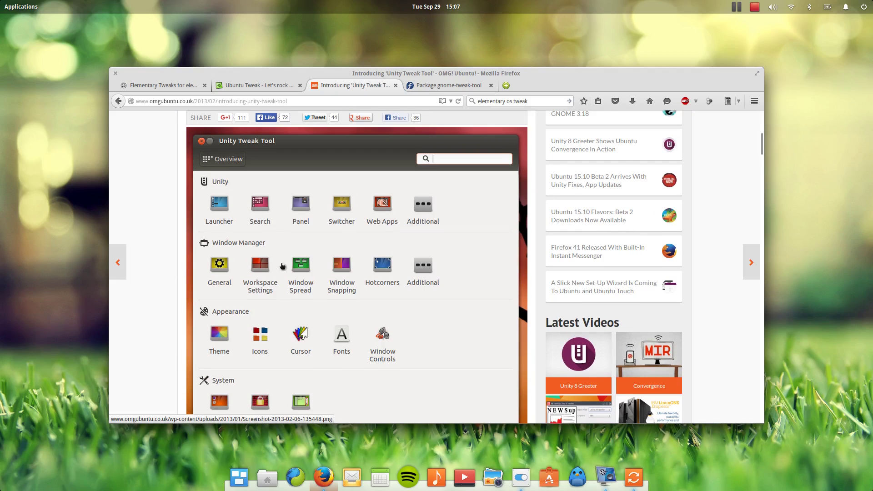
pyautogui.scroll(-2, 410, 272)
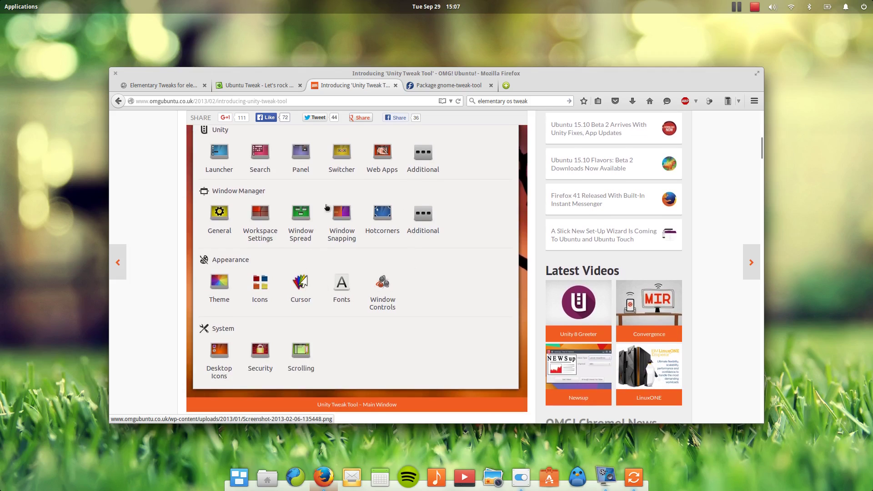
pyautogui.scroll(2, 332, 206)
pyautogui.scroll(3, 332, 205)
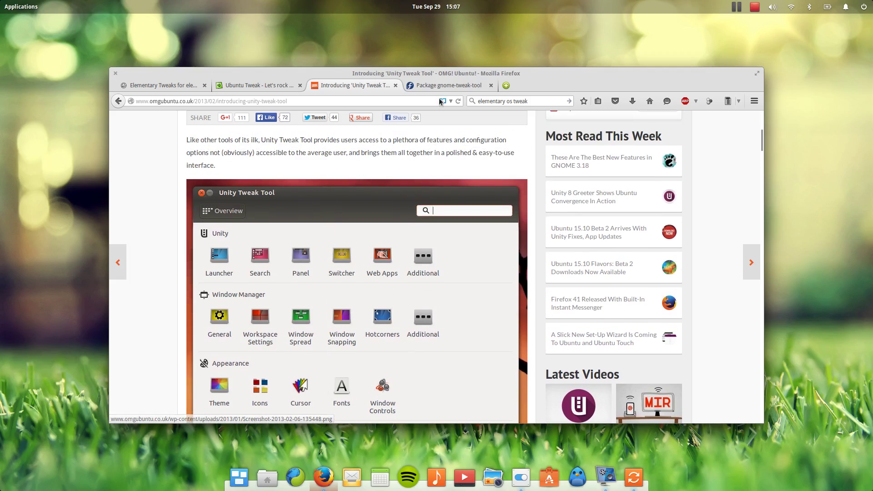
# Step: Switch to the Fedora 'Package gnome-tweak-tool' page showing build 3.18.0-1.fc24
pyautogui.click(452, 86)
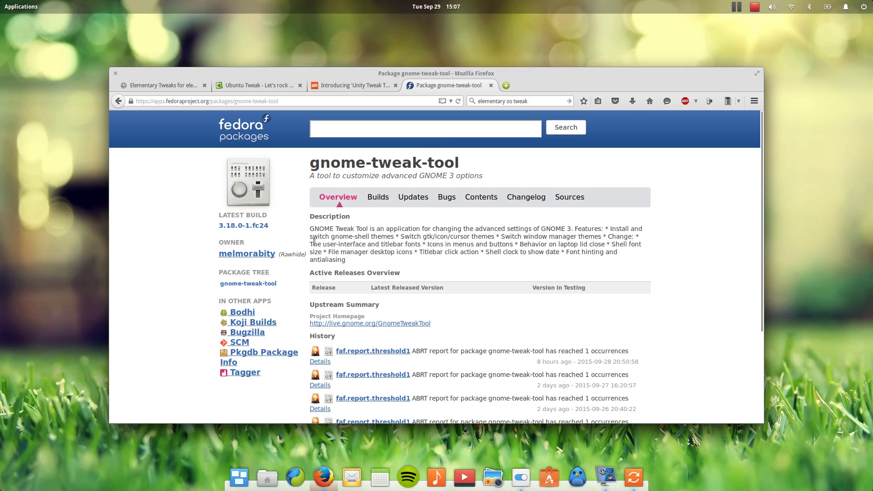